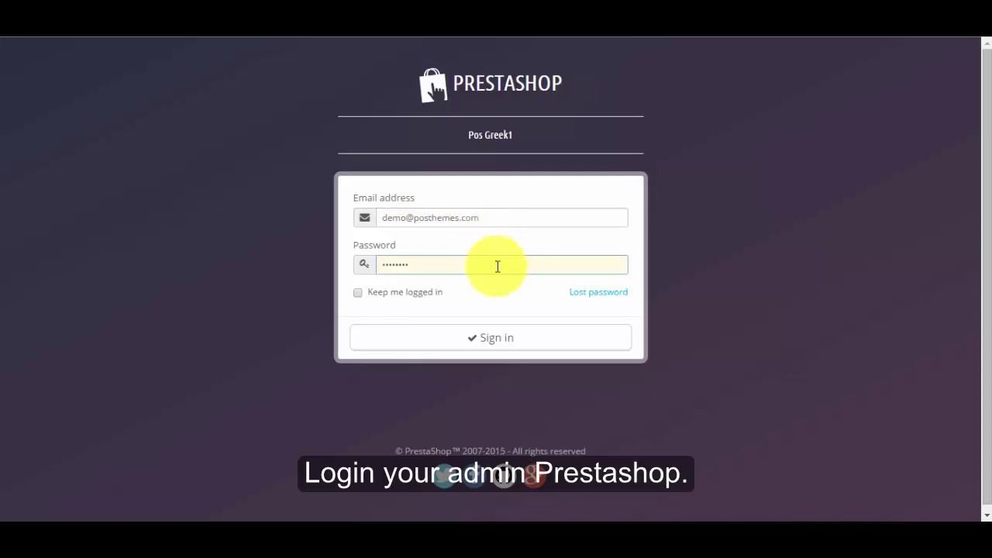
Sign in to the shop's admin without saving the password in the browser, and look over the Greek storefront preview
{"action": "left_click", "coordinate": [499, 337]}
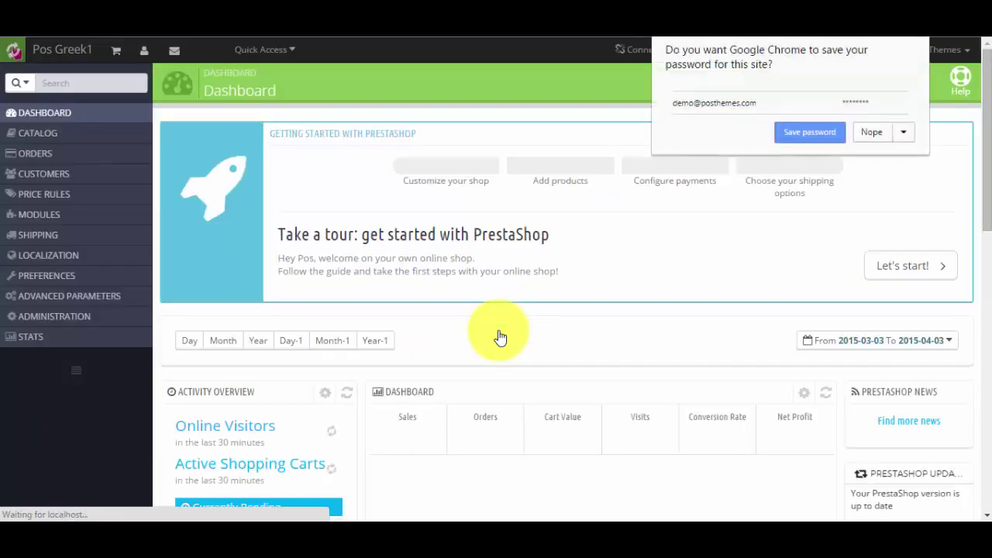
{"action": "left_click", "coordinate": [881, 136]}
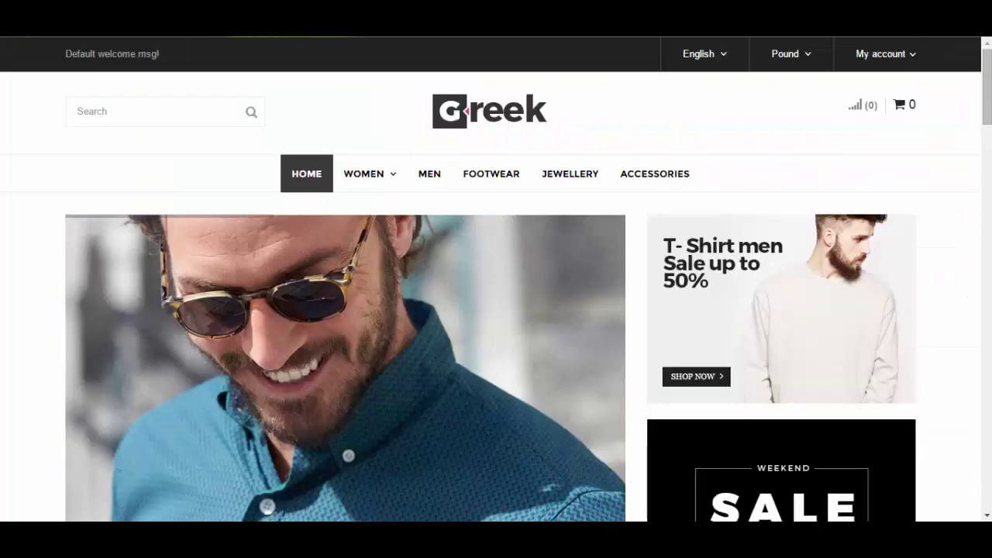
{"action": "left_click_drag", "start_coordinate": [985, 89], "coordinate": [984, 465]}
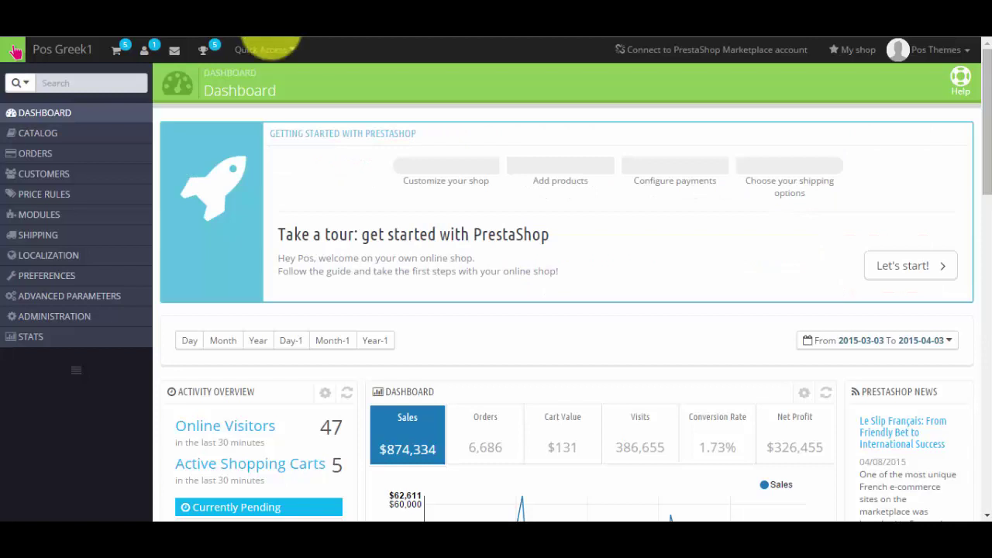
Search the module list for "link" and install the Link block module
{"action": "left_click", "coordinate": [110, 220]}
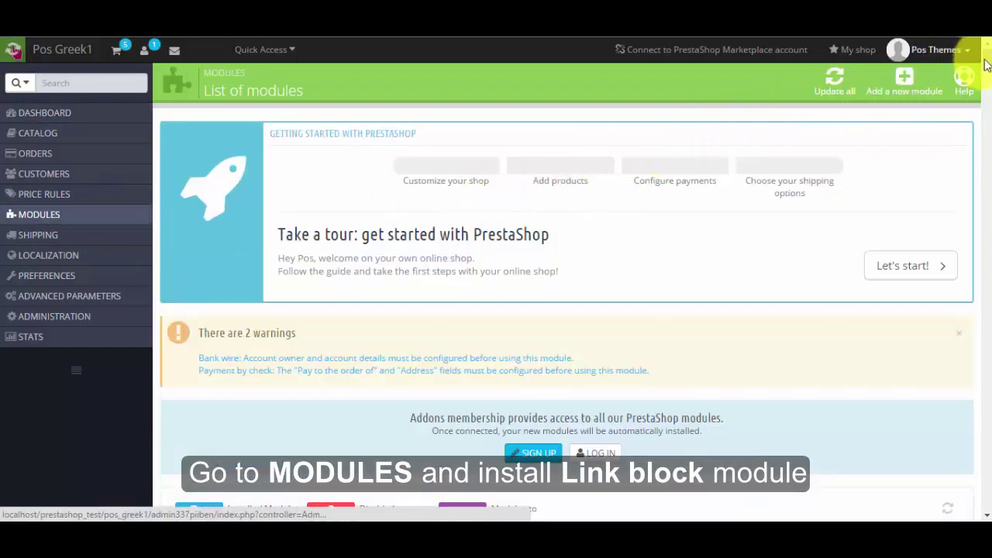
{"action": "scroll", "coordinate": [988, 69], "scroll_direction": "down", "scroll_amount": 10}
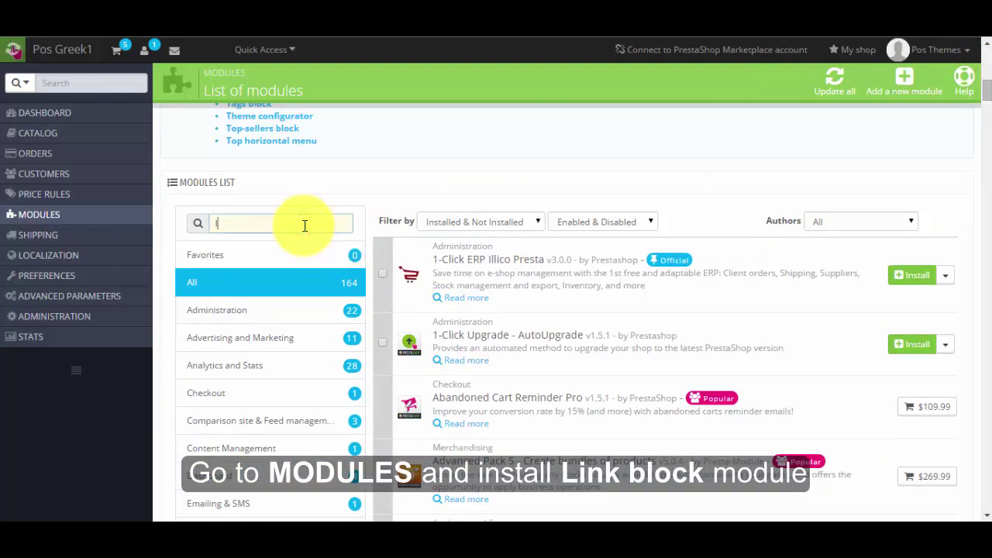
{"action": "type", "text": "ink"}
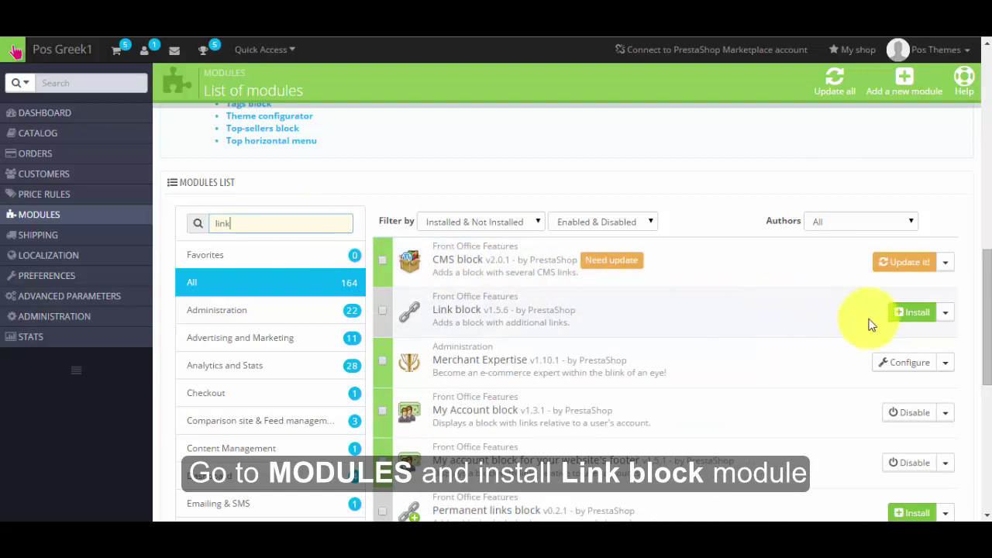
{"action": "left_click", "coordinate": [927, 325]}
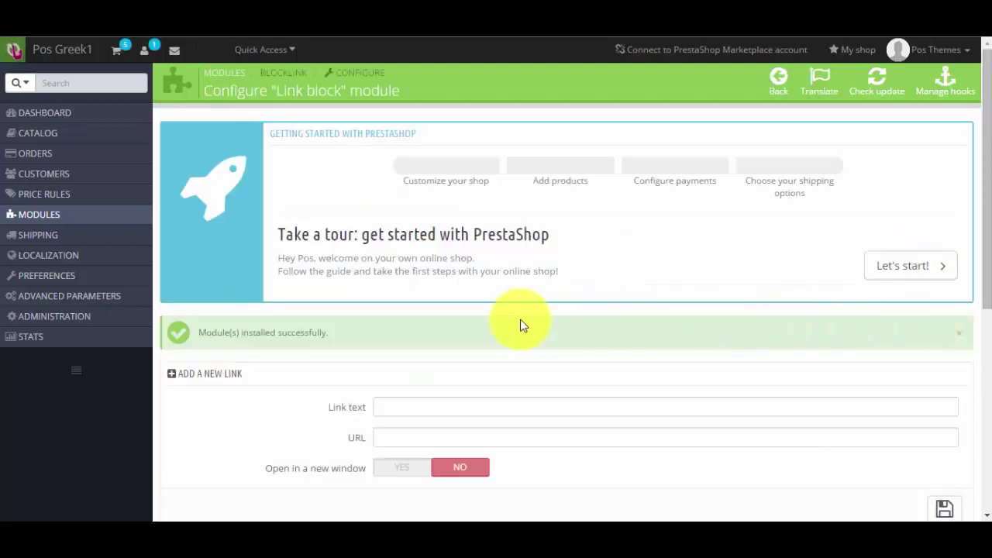
Open the Themes preferences and look over the current default-bootstrap theme and its storefront
{"action": "mouse_move", "coordinate": [112, 277]}
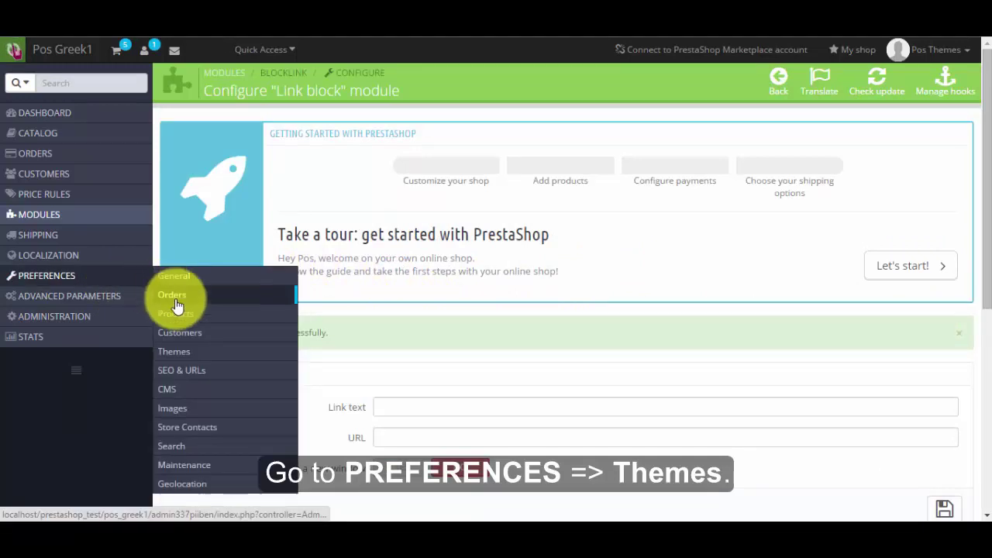
{"action": "left_click", "coordinate": [172, 352]}
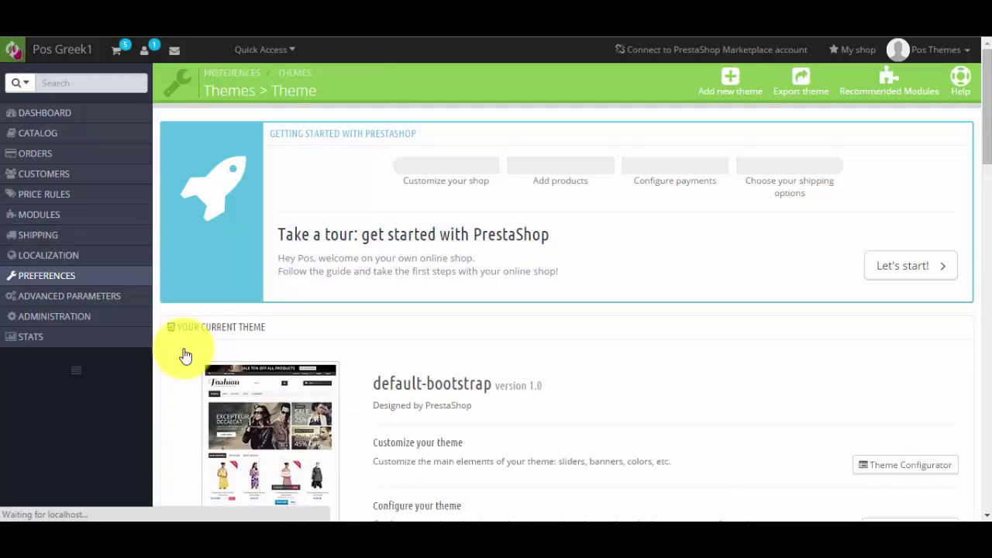
{"action": "left_click_drag", "start_coordinate": [986, 113], "coordinate": [986, 183]}
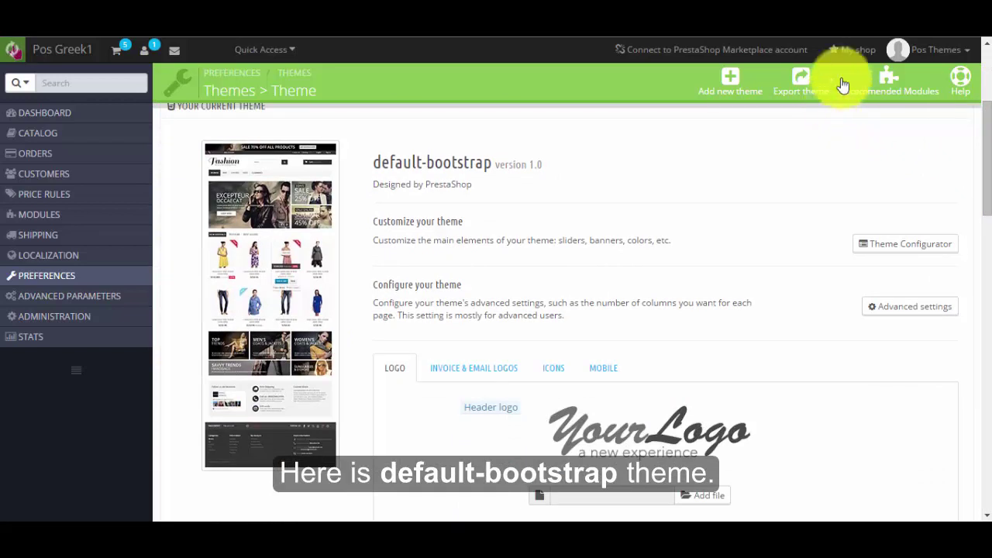
{"action": "left_click", "coordinate": [850, 53]}
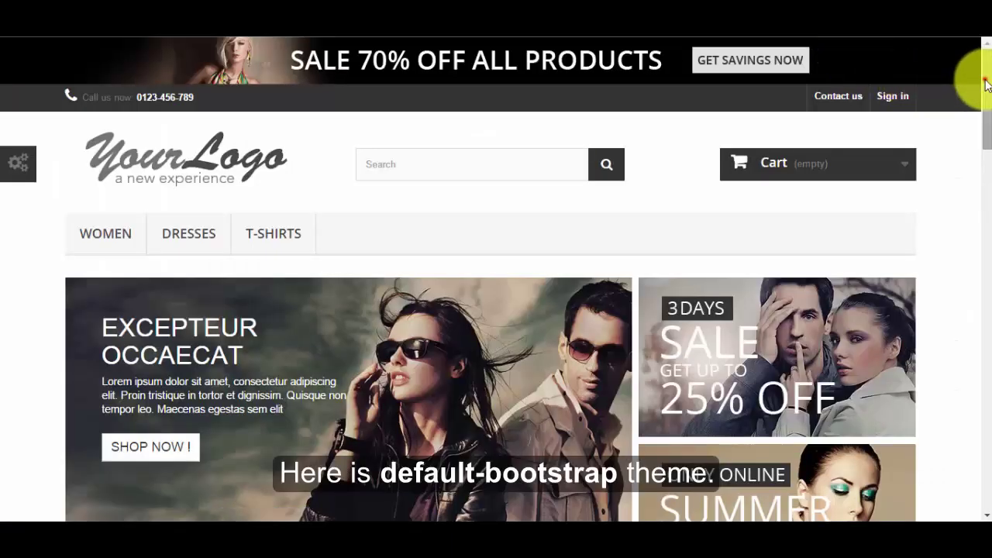
{"action": "left_click_drag", "start_coordinate": [983, 80], "coordinate": [775, 51]}
{"action": "key", "text": "ctrl+w"}
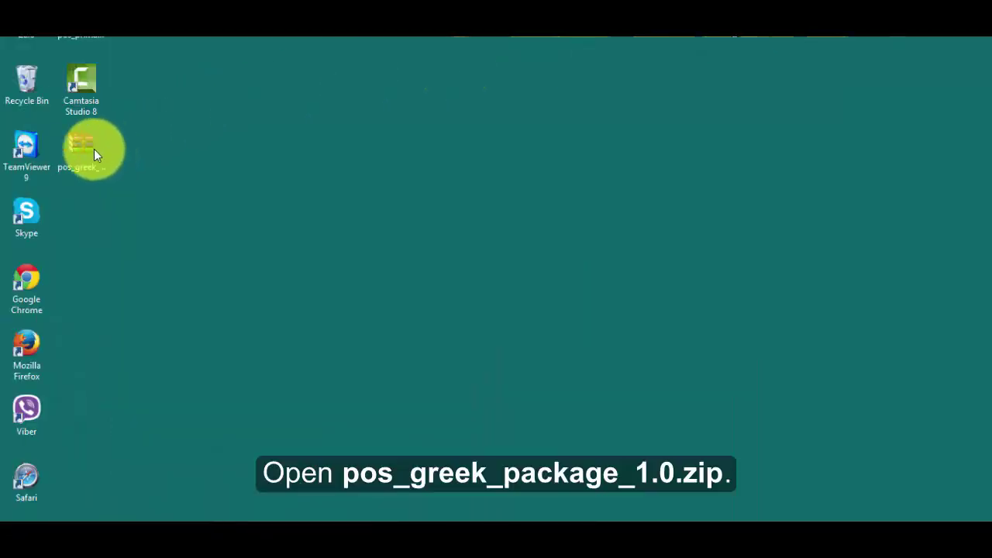
Open pos_greek_package_1.0.zip from the desktop and open pos_greek1.zip inside its templates folder
{"action": "left_click", "coordinate": [87, 148]}
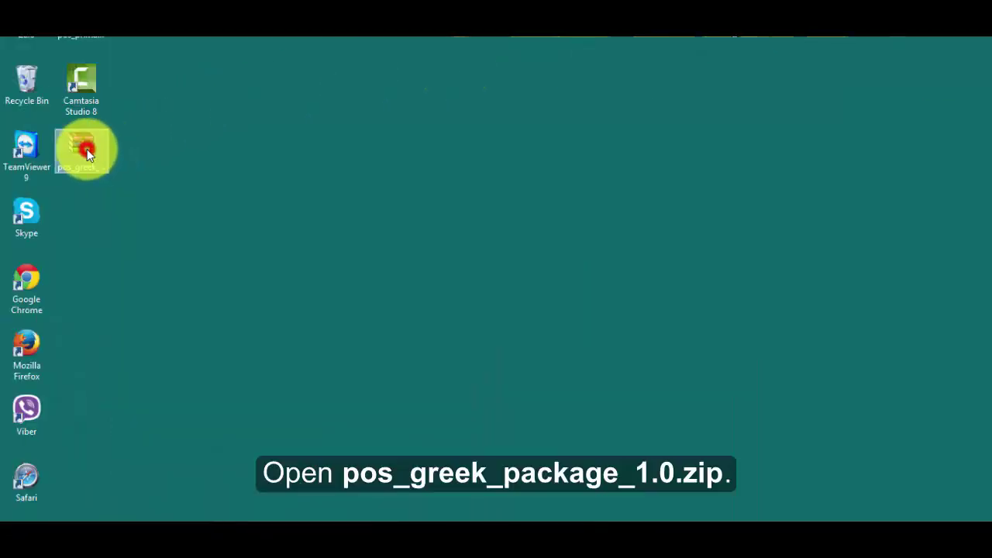
{"action": "double_click", "coordinate": [86, 149]}
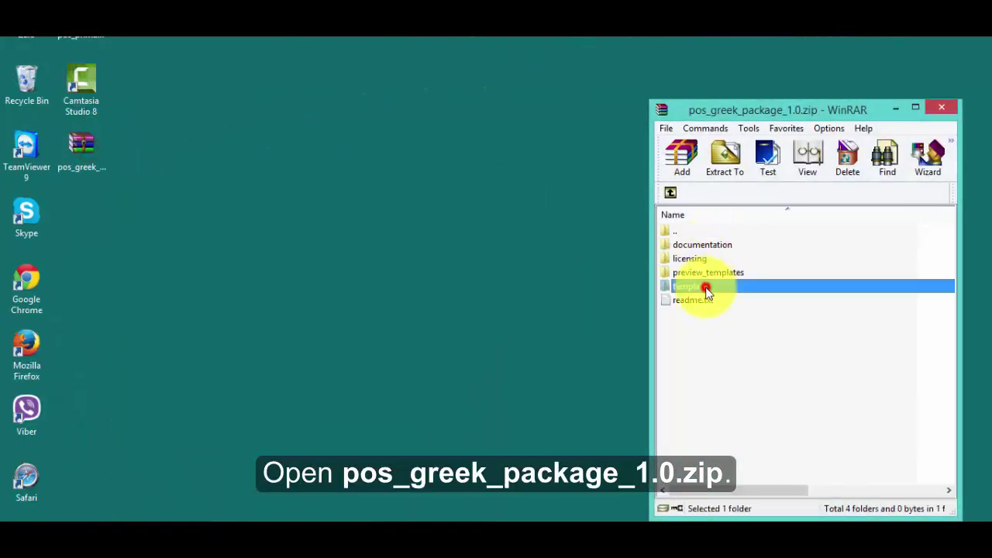
{"action": "double_click", "coordinate": [697, 286]}
{"action": "left_click", "coordinate": [700, 244]}
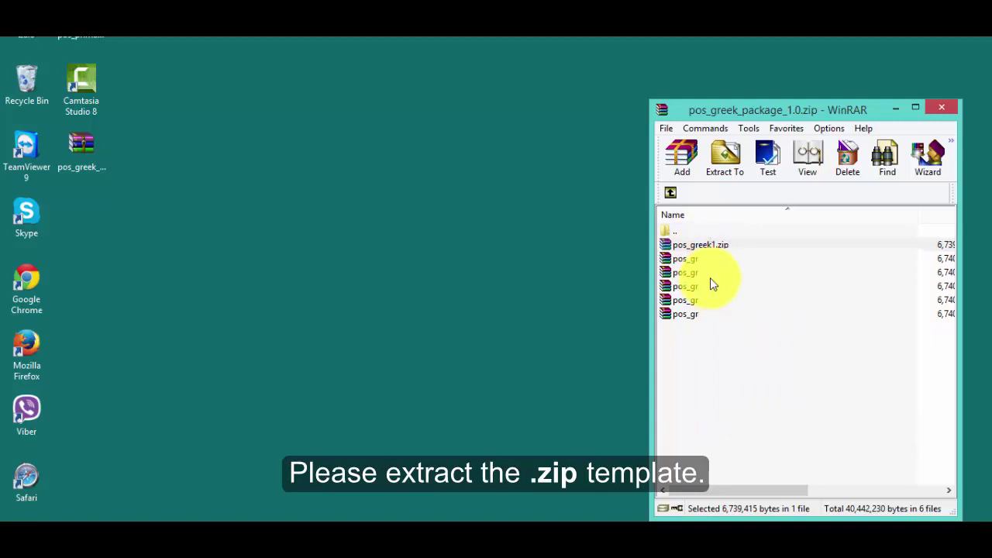
{"action": "key", "text": "Return"}
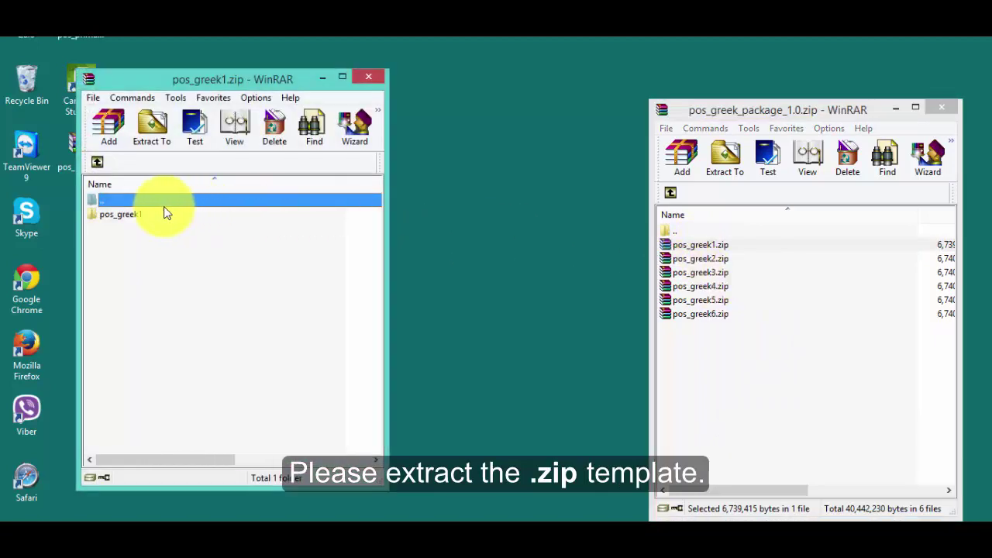
Extract the pos_greek1 folder from pos_greek1.zip to the desktop and close both archive windows
{"action": "left_click", "coordinate": [124, 217]}
{"action": "left_click_drag", "start_coordinate": [123, 220], "coordinate": [69, 193]}
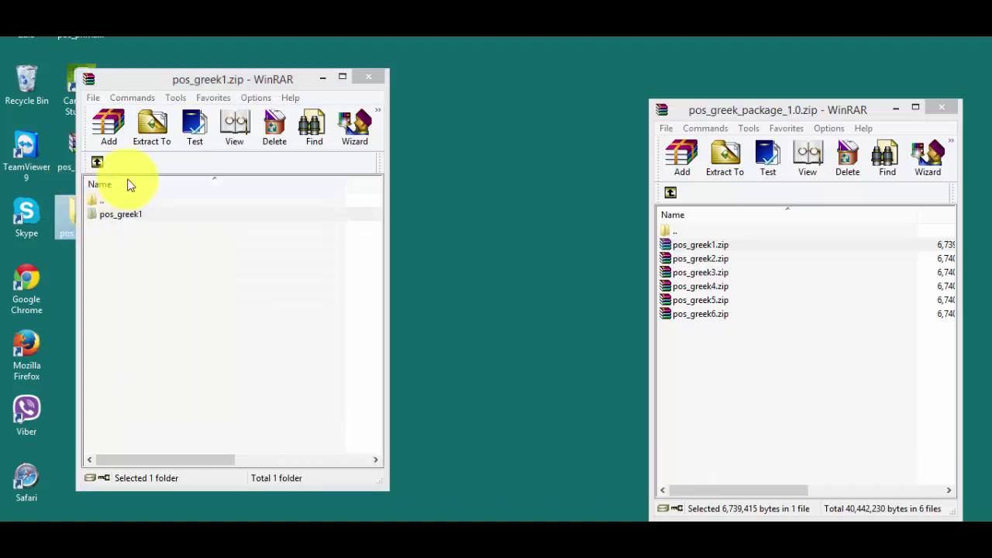
{"action": "left_click", "coordinate": [369, 77]}
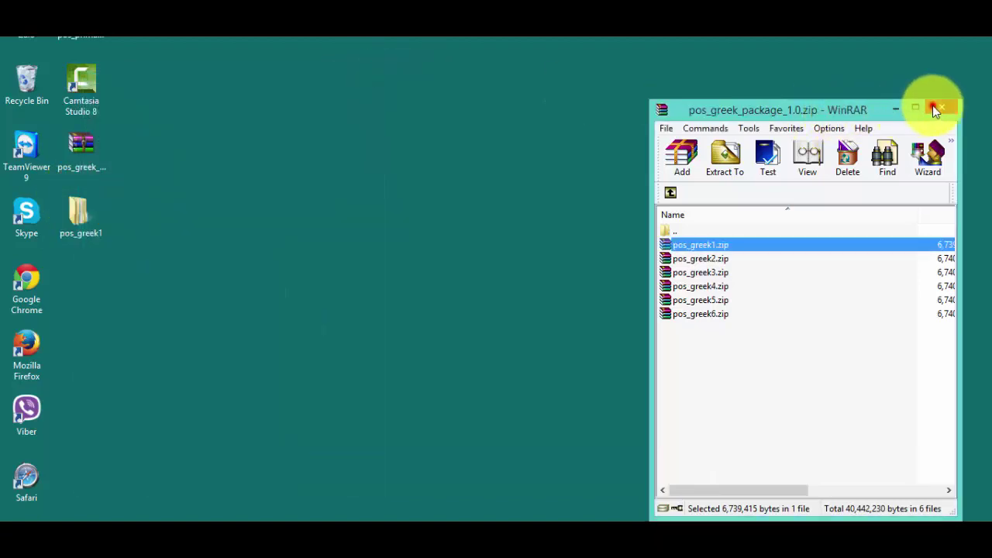
{"action": "left_click", "coordinate": [934, 109]}
Check the extracted pos_greek1 folder for the img folder and the theme zip file, and minimize its window
{"action": "double_click", "coordinate": [94, 222]}
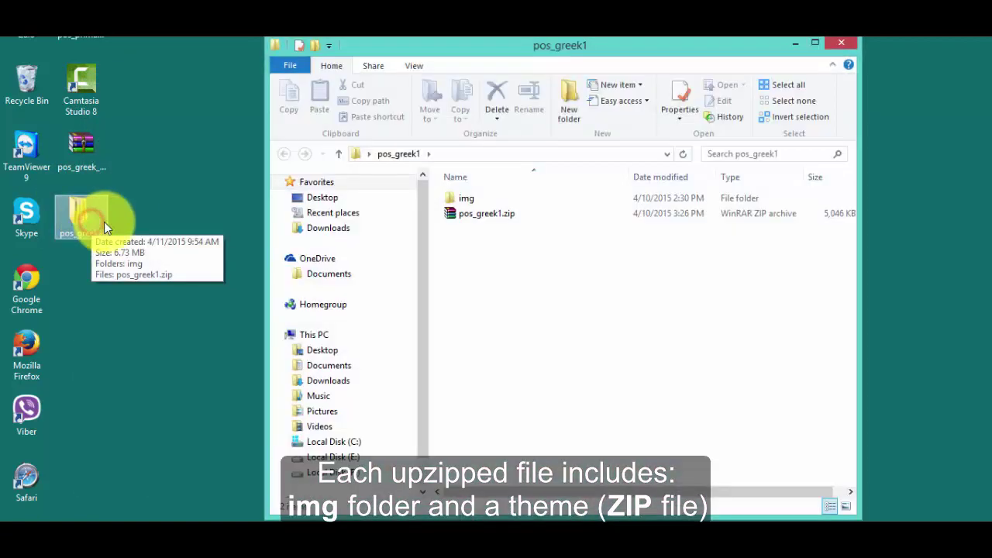
{"action": "left_click", "coordinate": [454, 221]}
{"action": "left_click", "coordinate": [486, 199], "text": "ctrl"}
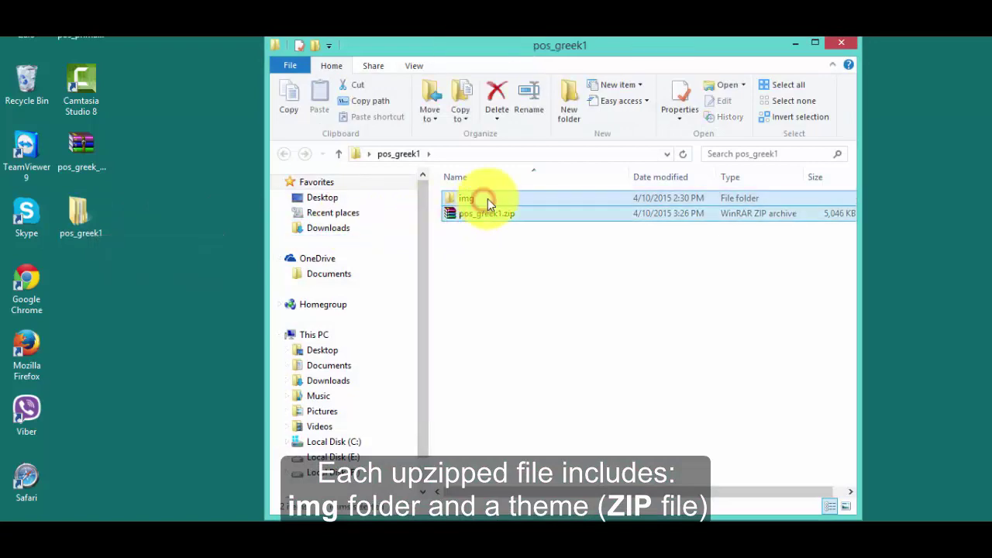
{"action": "left_click", "coordinate": [796, 46]}
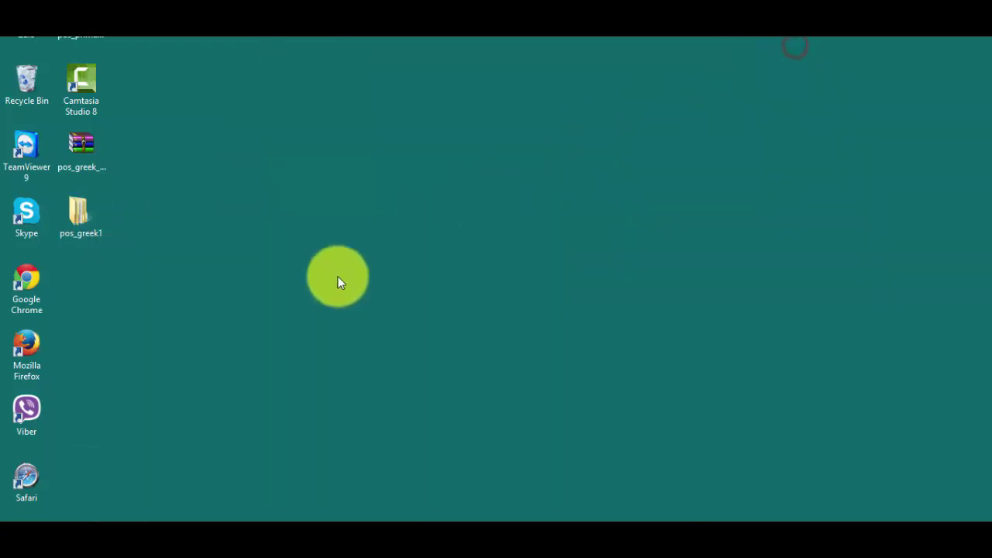
Switch back to the browser and import pos_greek1.zip from the desktop's pos_greek1 folder as a new theme
{"action": "left_click", "coordinate": [153, 520]}
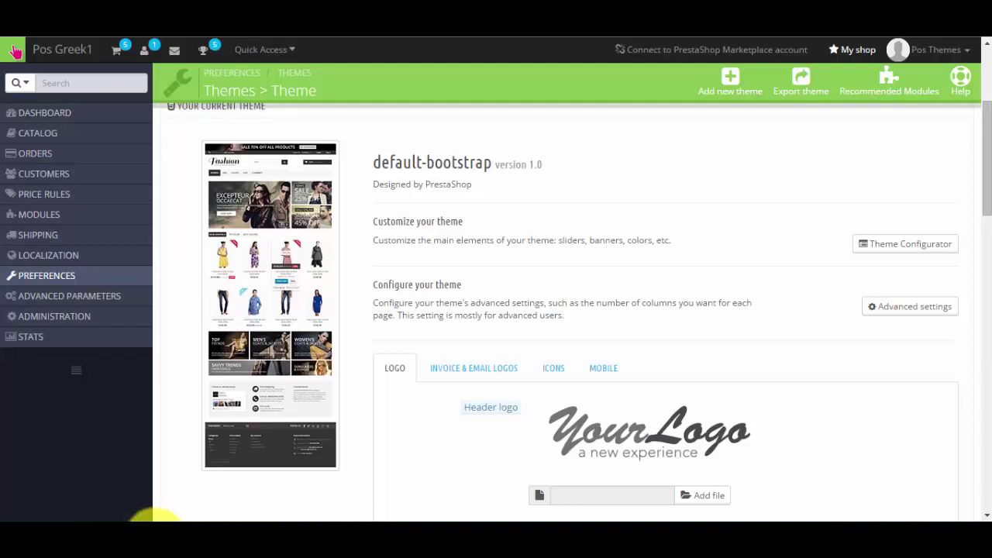
{"action": "left_click", "coordinate": [723, 89]}
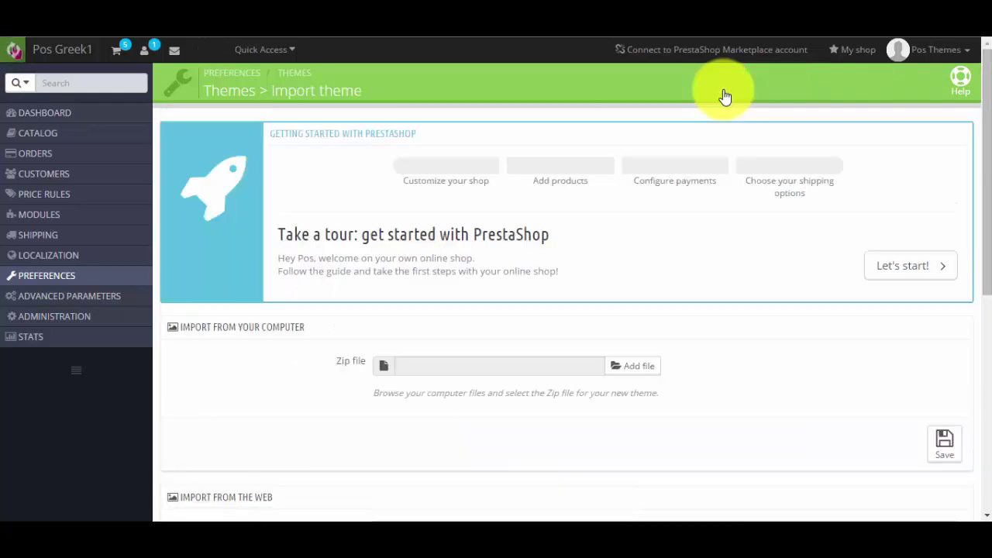
{"action": "left_click", "coordinate": [648, 367]}
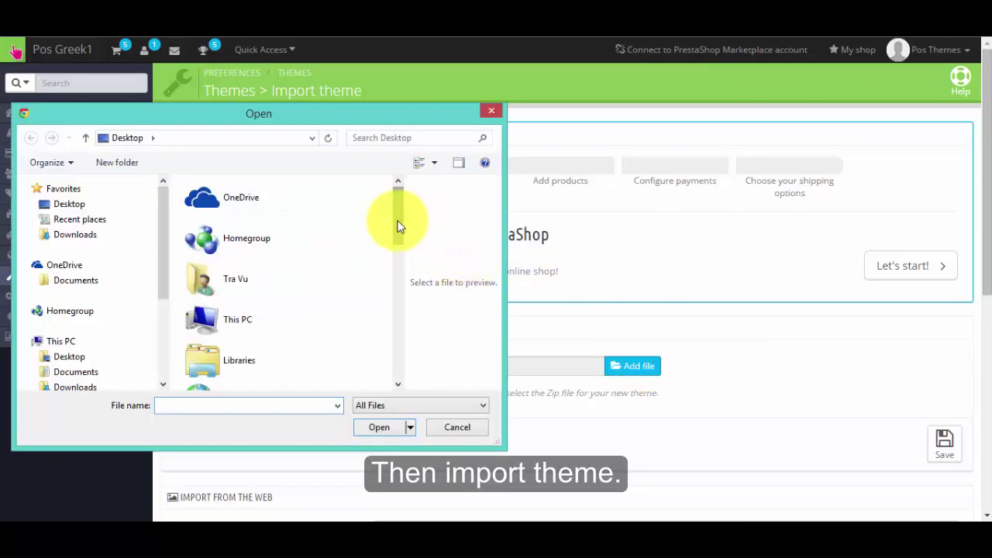
{"action": "left_click_drag", "start_coordinate": [398, 227], "coordinate": [400, 333]}
{"action": "left_click", "coordinate": [317, 284]}
{"action": "scroll", "coordinate": [401, 312], "scroll_direction": "up", "scroll_amount": 1}
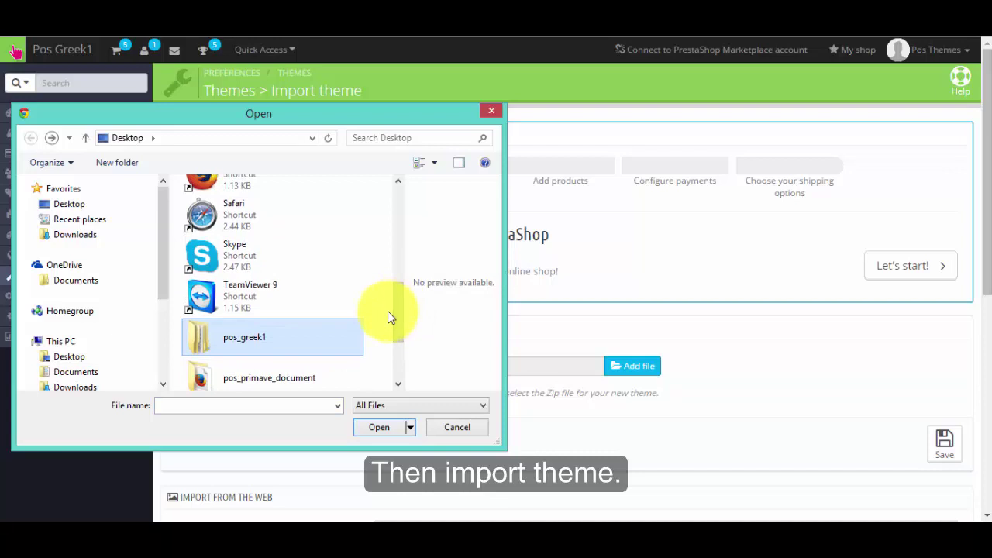
{"action": "double_click", "coordinate": [344, 338]}
{"action": "left_click", "coordinate": [260, 220]}
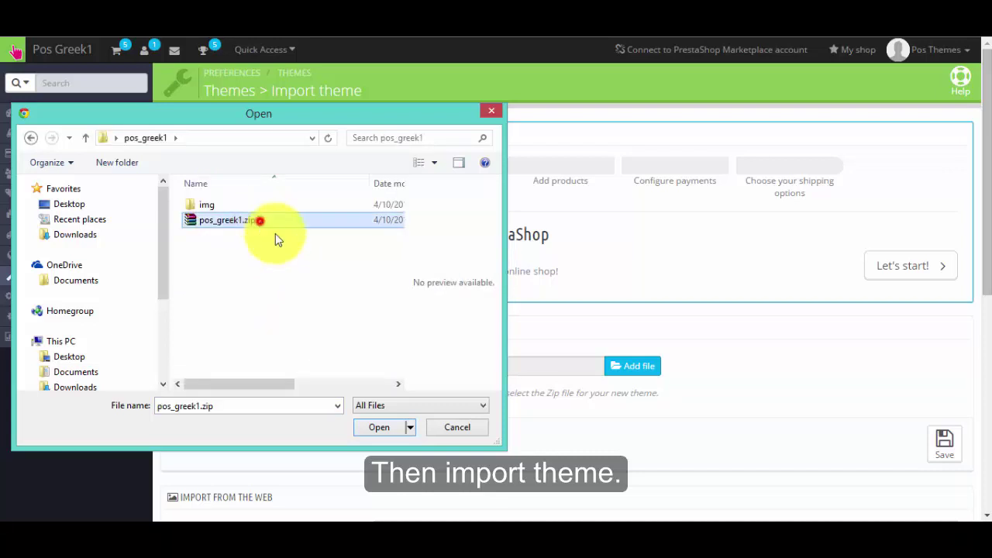
{"action": "left_click", "coordinate": [382, 427]}
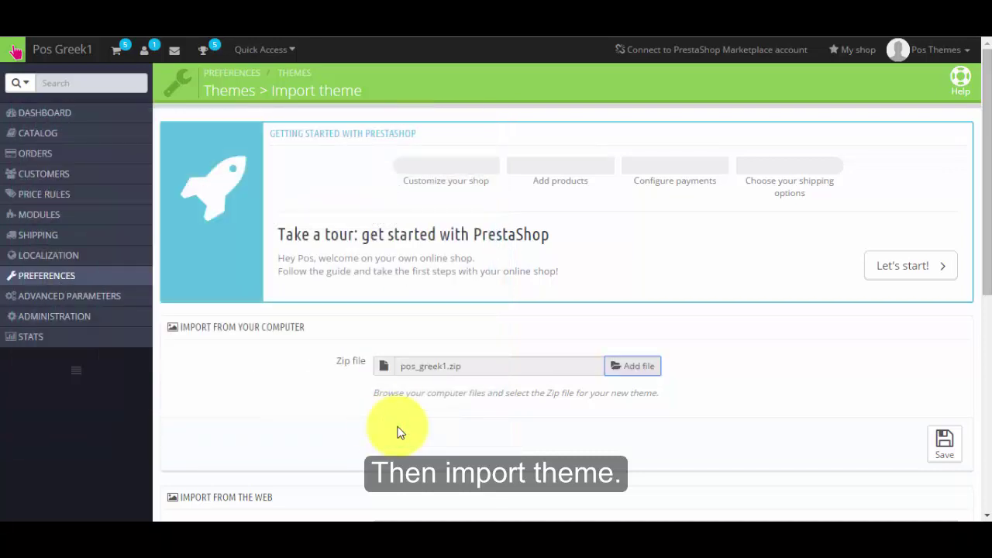
{"action": "left_click", "coordinate": [931, 456]}
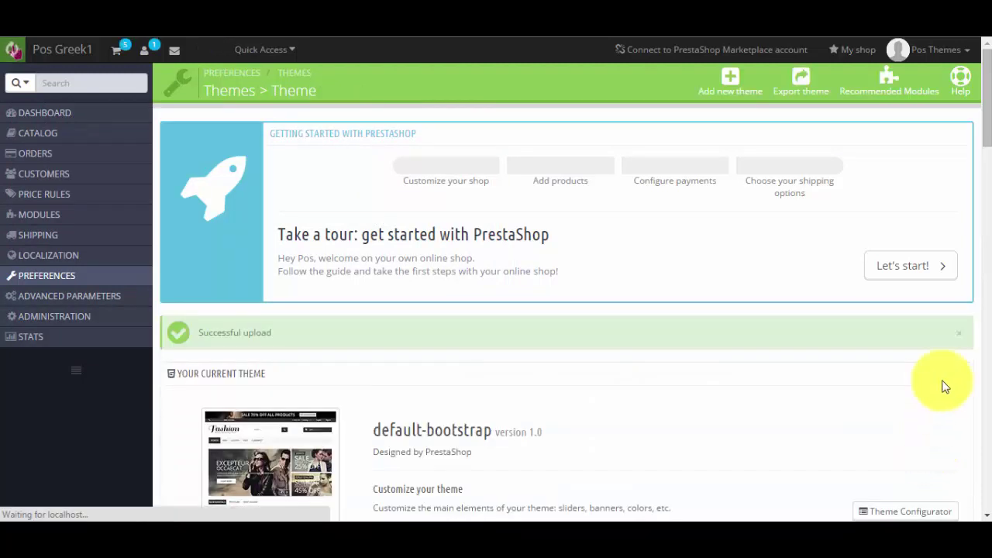
Select the pos_greek1 theme for the shop, save the default module choices and finish the theme installation
{"action": "left_click_drag", "start_coordinate": [987, 84], "coordinate": [978, 266]}
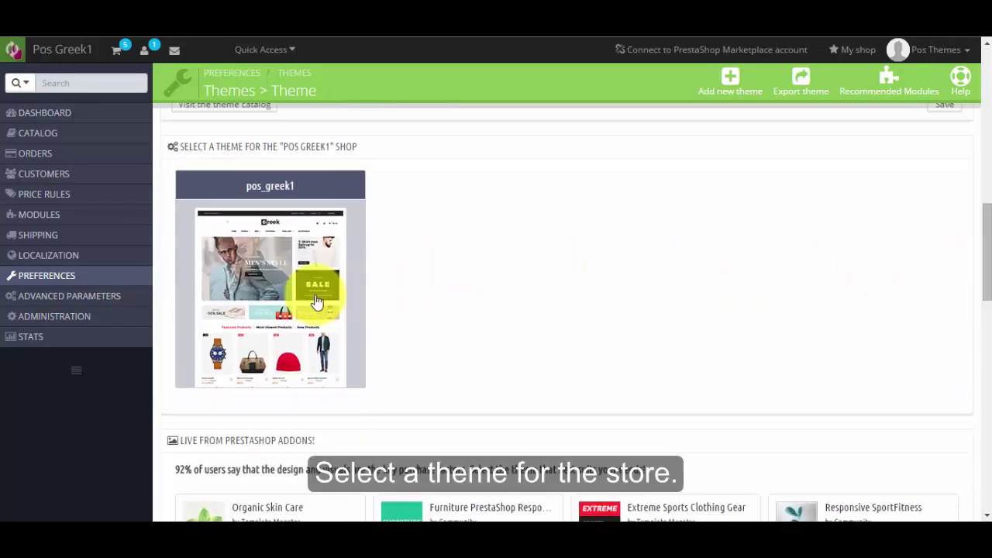
{"action": "left_click", "coordinate": [277, 304]}
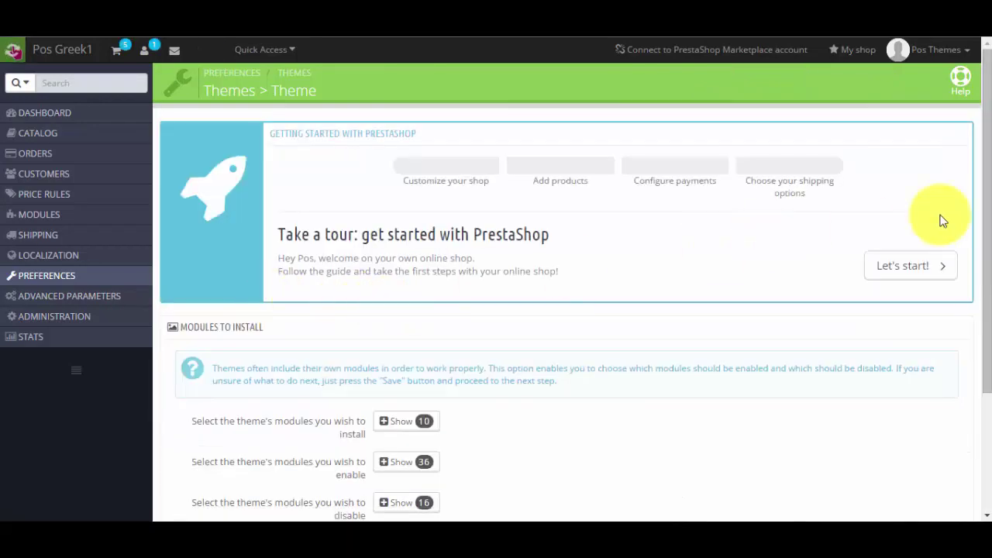
{"action": "scroll", "coordinate": [974, 310], "scroll_direction": "down", "scroll_amount": 2}
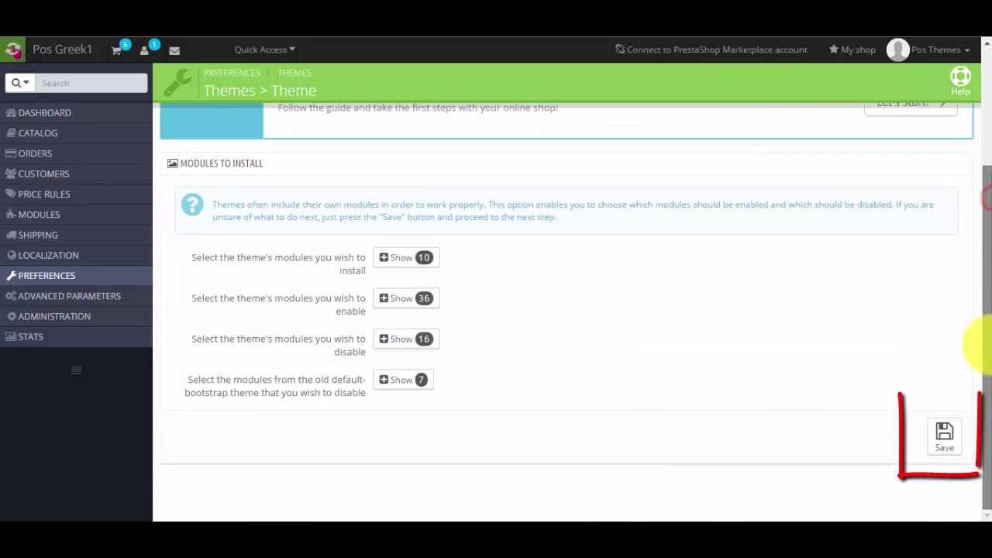
{"action": "left_click", "coordinate": [941, 438]}
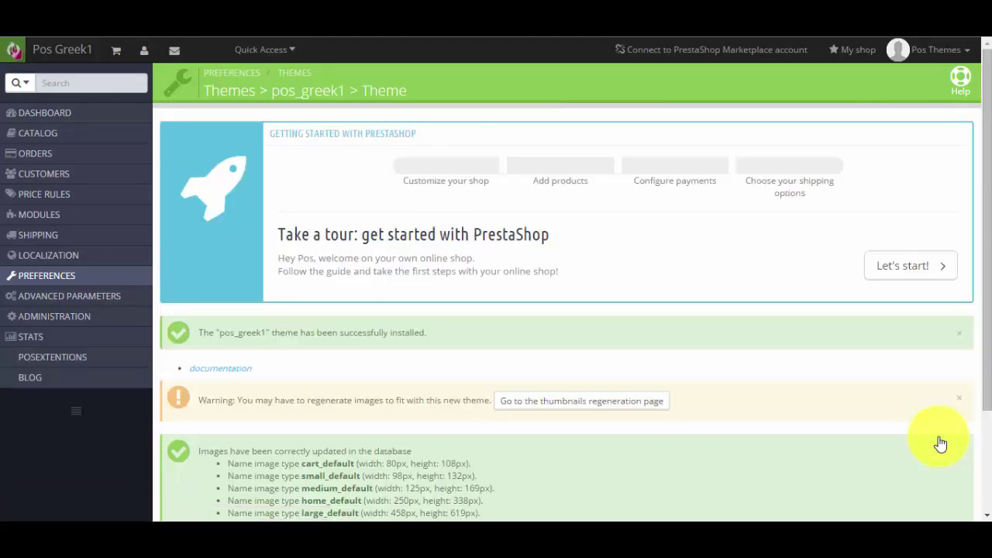
{"action": "scroll", "coordinate": [975, 399], "scroll_direction": "down", "scroll_amount": 2}
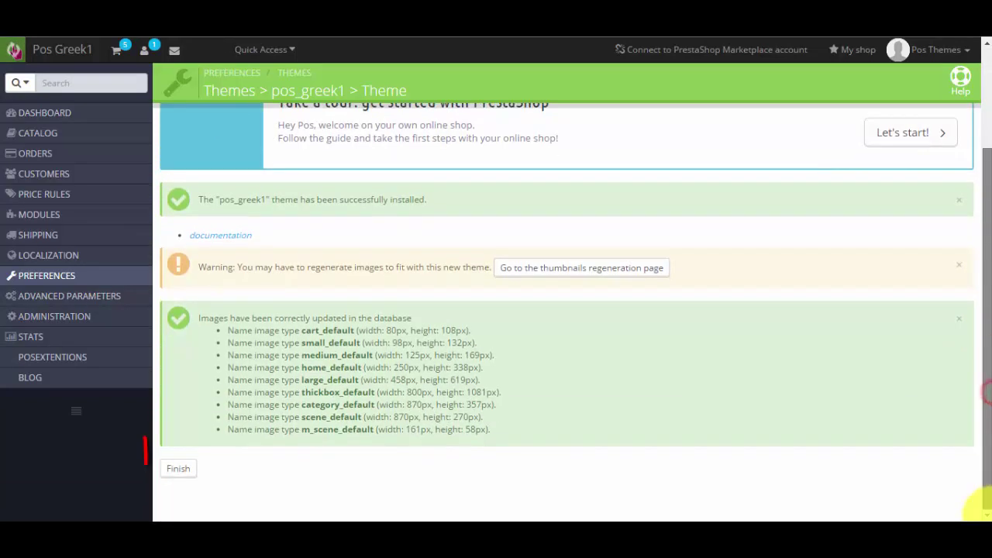
{"action": "left_click", "coordinate": [193, 474]}
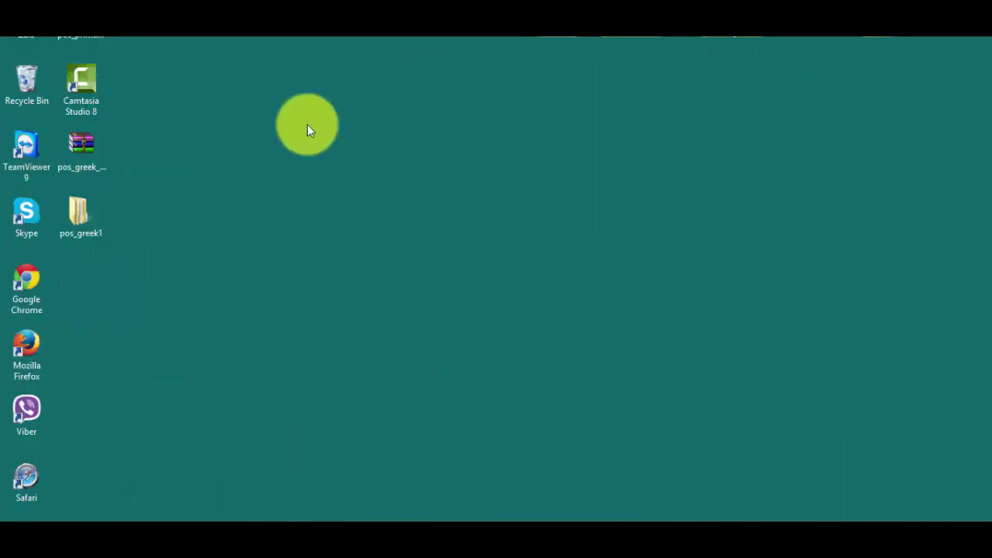
Open the desktop's pos_greek1 folder and copy its img folder
{"action": "double_click", "coordinate": [93, 215]}
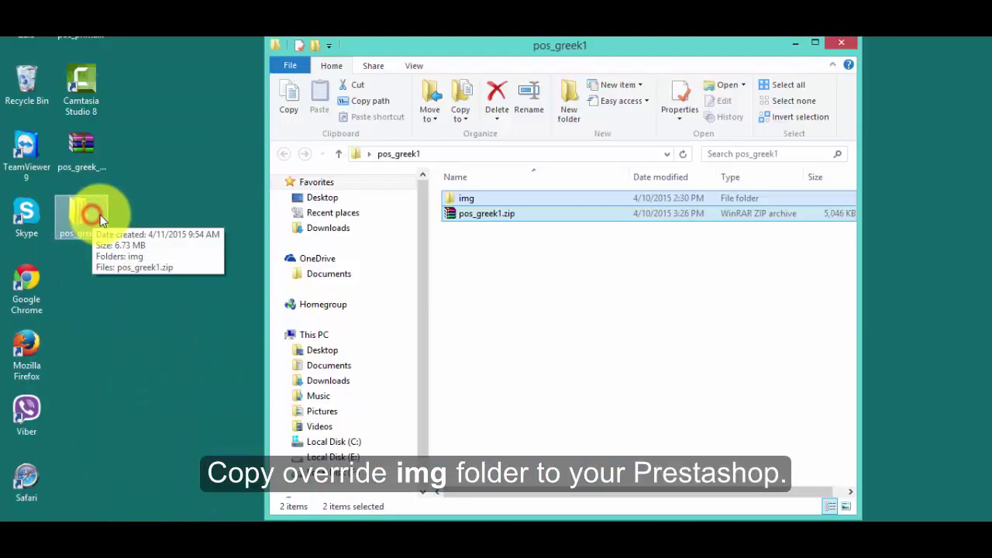
{"action": "left_click", "coordinate": [516, 198]}
{"action": "right_click", "coordinate": [516, 200]}
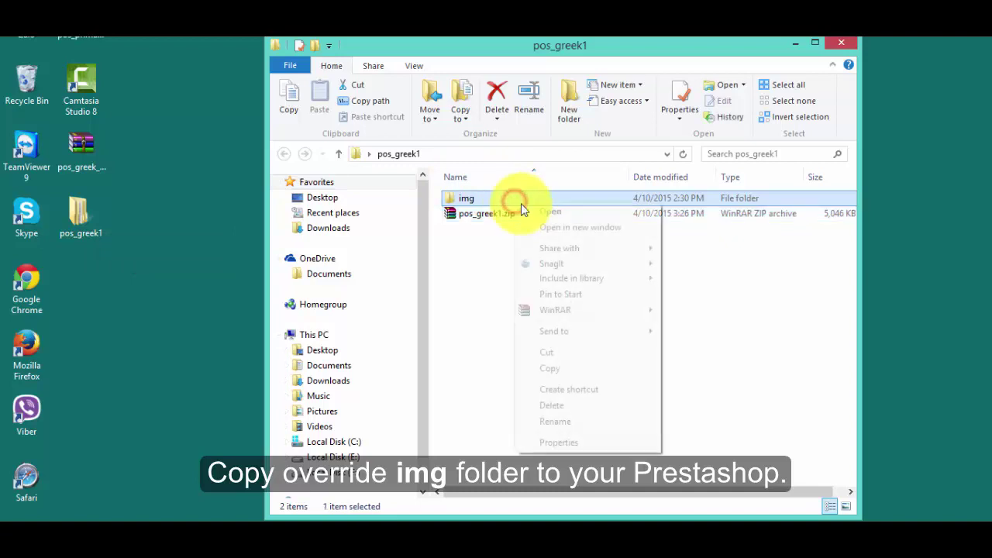
{"action": "left_click", "coordinate": [551, 369]}
Go to the shop's root folder at C:\xampp\htdocs\prestashop_test\pos_greek1
{"action": "left_click", "coordinate": [373, 440]}
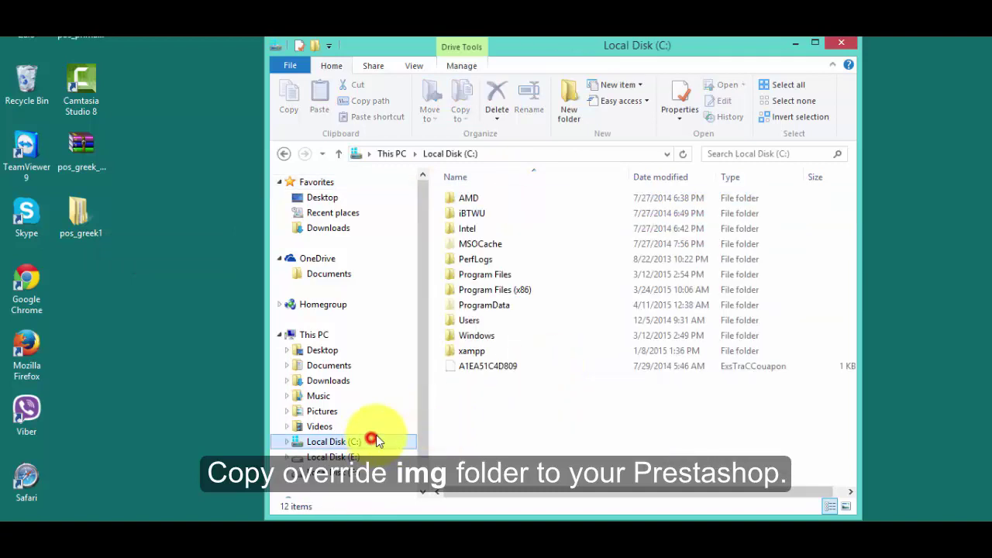
{"action": "double_click", "coordinate": [474, 350]}
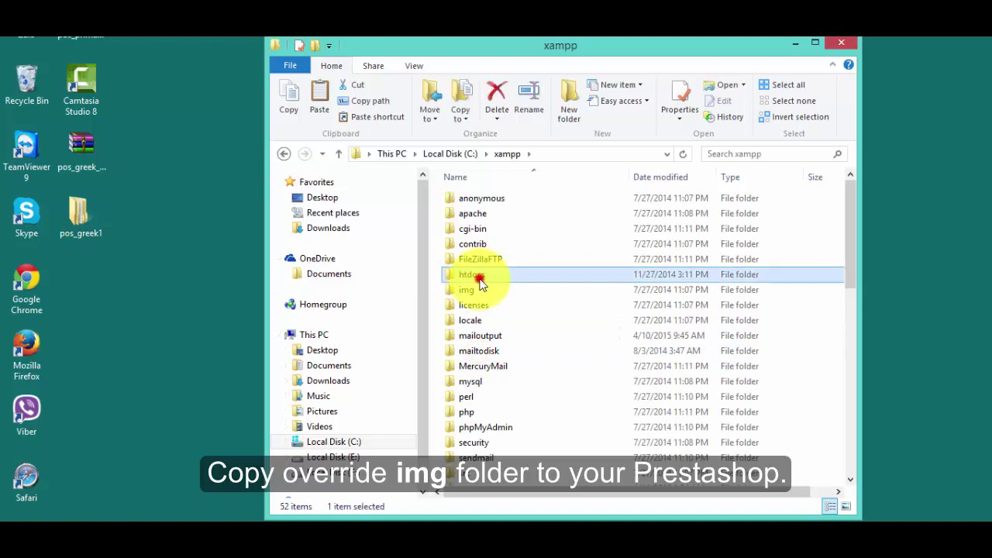
{"action": "double_click", "coordinate": [476, 275]}
{"action": "double_click", "coordinate": [479, 260]}
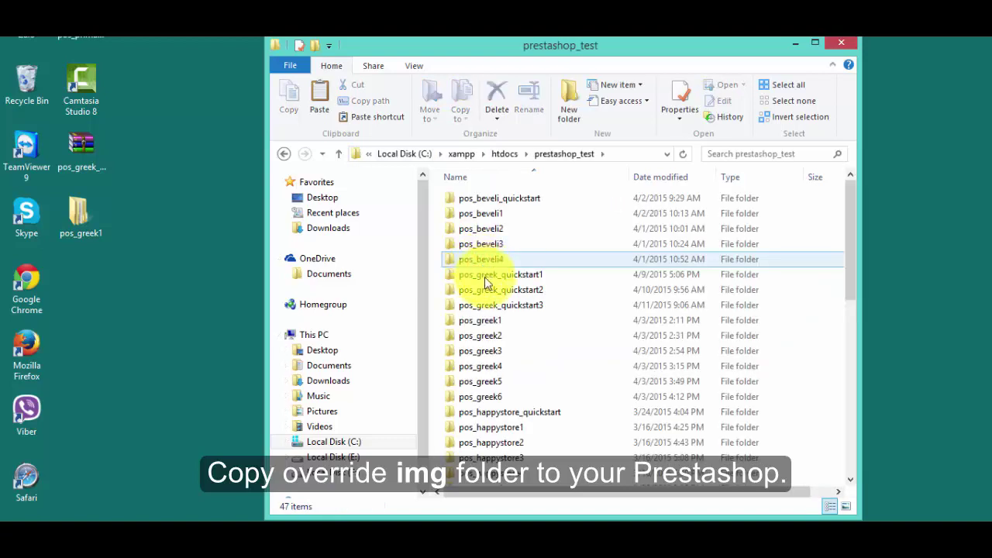
{"action": "double_click", "coordinate": [492, 319]}
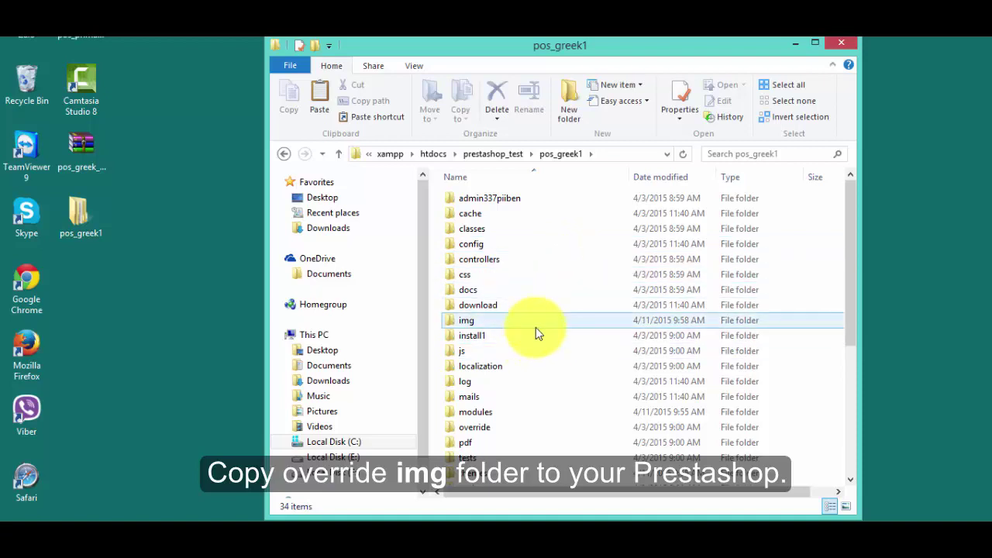
Paste the copied img folder into the shop's root folder, replacing the files with the same names
{"action": "right_click", "coordinate": [535, 327]}
{"action": "left_click", "coordinate": [597, 222]}
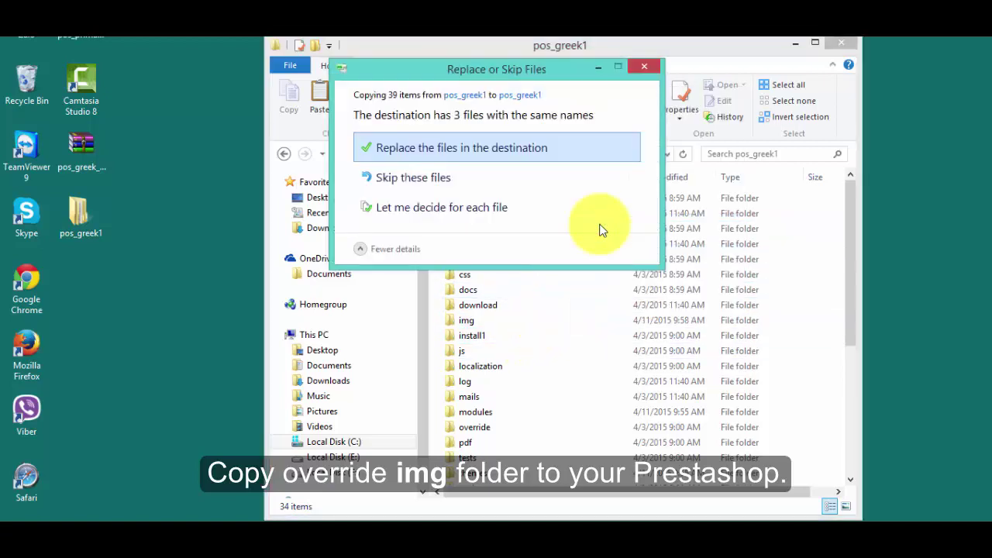
{"action": "left_click", "coordinate": [542, 154]}
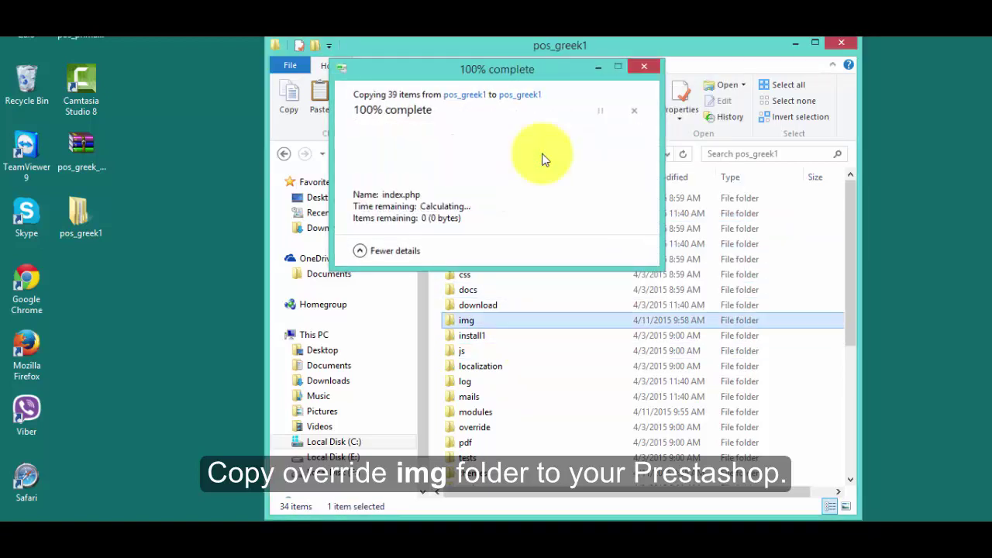
Minimize the folder window and switch back to the PrestaShop back office in the browser to view the shop's storefront
{"action": "left_click", "coordinate": [793, 43]}
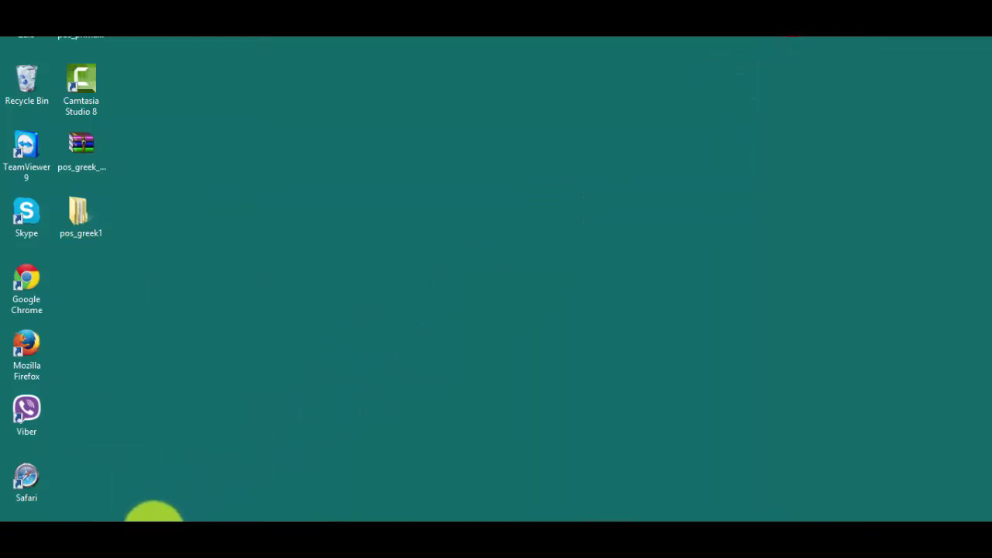
{"action": "left_click", "coordinate": [153, 518]}
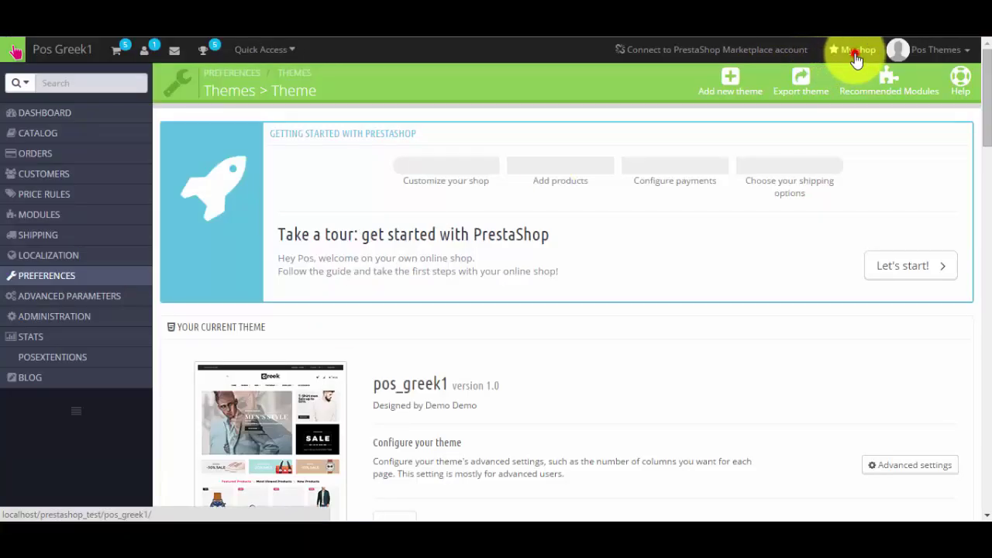
{"action": "left_click", "coordinate": [857, 56]}
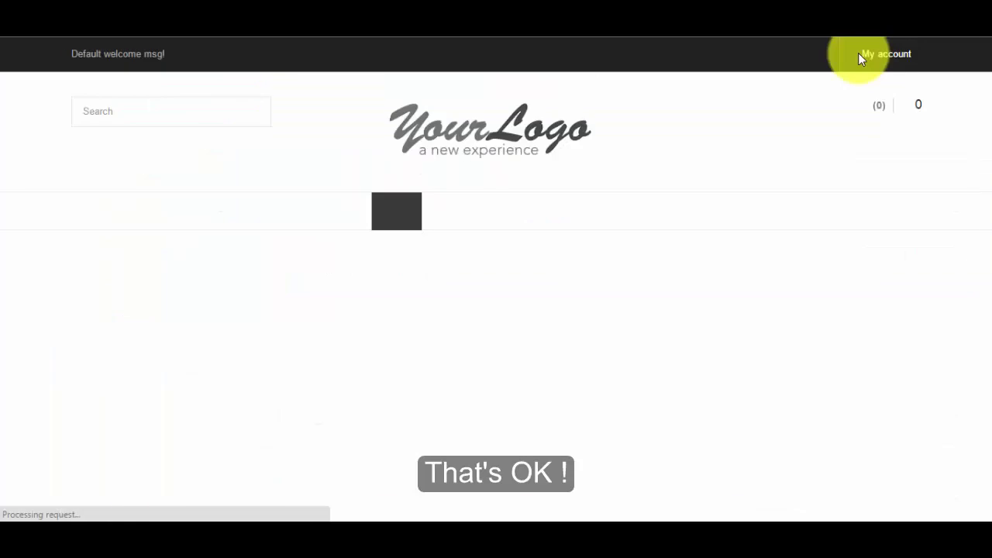